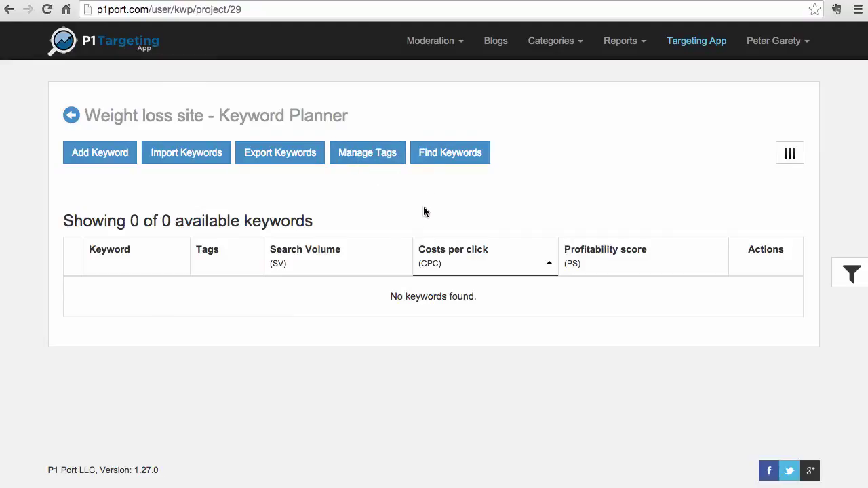
{"action": "left_click_drag", "start_coordinate": [85, 111], "coordinate": [418, 110]}
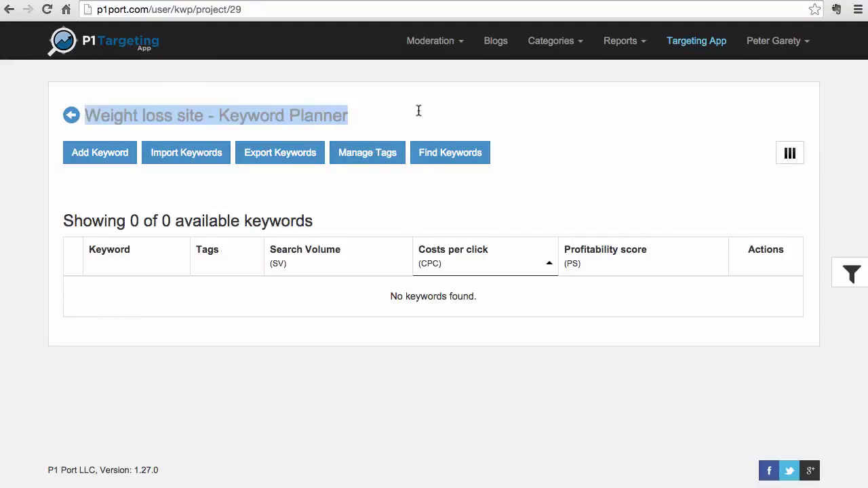
{"action": "left_click", "coordinate": [411, 115]}
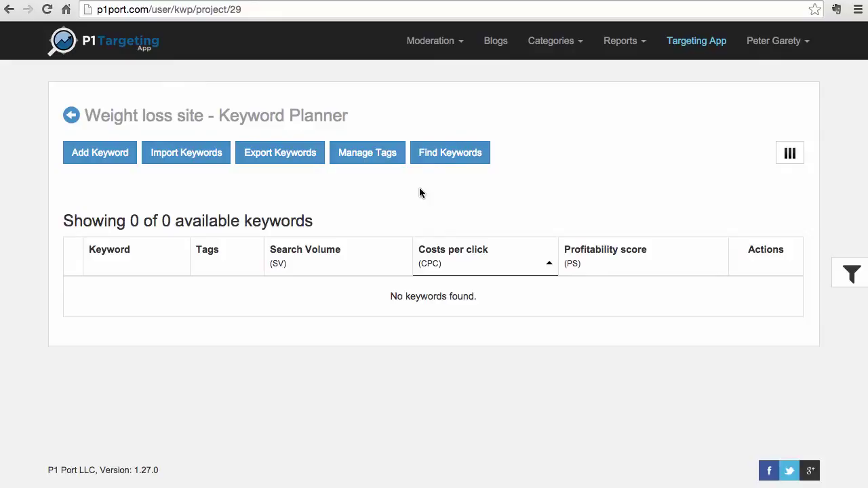
Step: Start a keyword search for the project and add the targeting idea "weight loss" with a new "weight loss" tag
{"action": "left_click", "coordinate": [444, 160]}
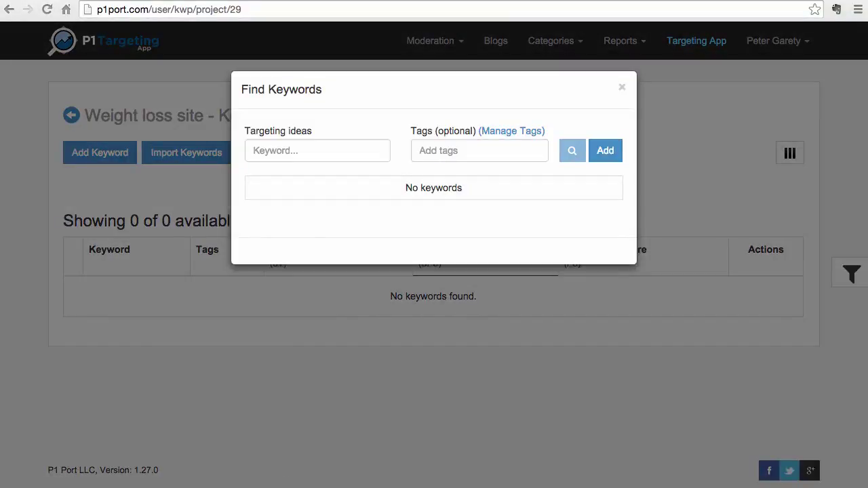
{"action": "left_click", "coordinate": [311, 150]}
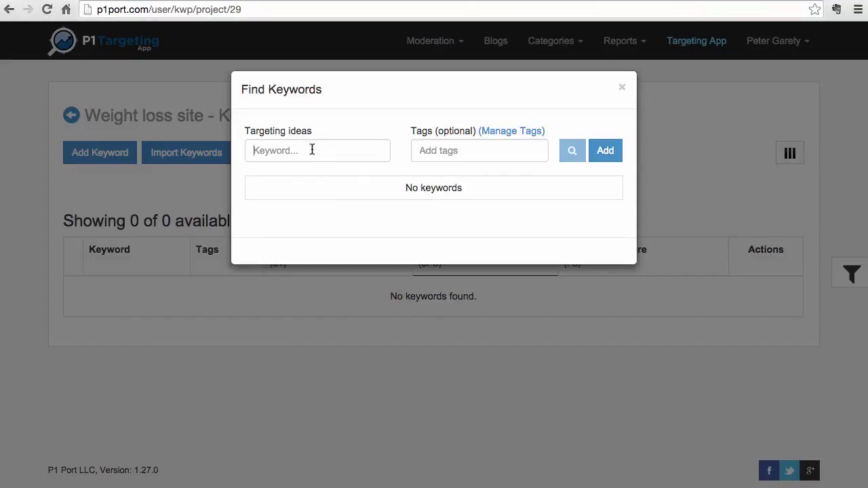
{"action": "type", "text": "weight loss"}
{"action": "left_click", "coordinate": [421, 151]}
{"action": "type", "text": "weight loss"}
{"action": "left_click", "coordinate": [458, 175]}
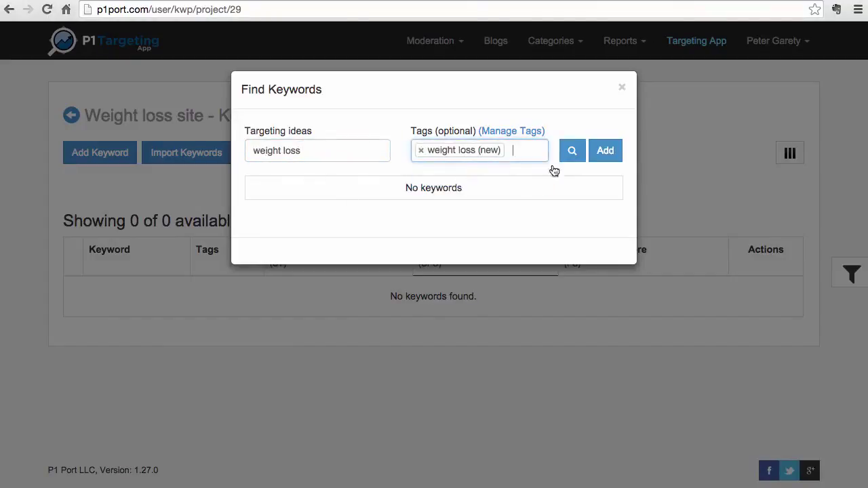
{"action": "left_click", "coordinate": [604, 151]}
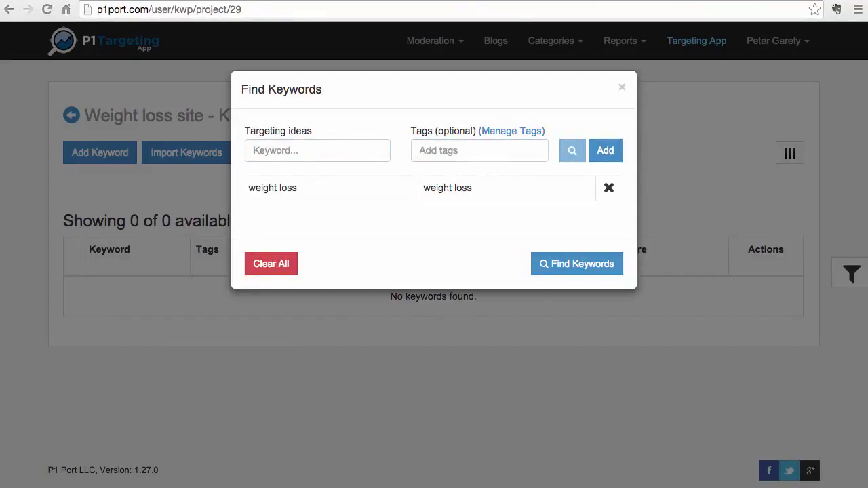
Step: Add the targeting idea "lose weight" with a new "lose weight" tag to the search list
{"action": "left_click", "coordinate": [320, 149]}
{"action": "type", "text": "lose weight"}
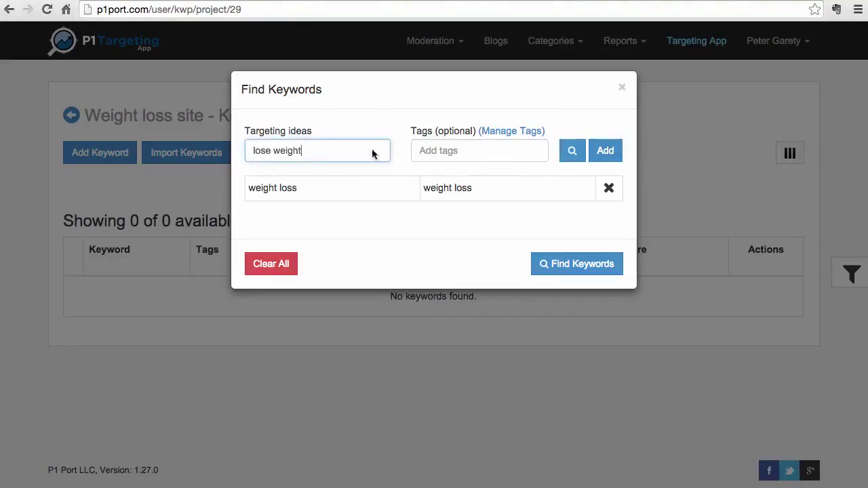
{"action": "left_click", "coordinate": [441, 150]}
{"action": "type", "text": "lose weight"}
{"action": "left_click", "coordinate": [430, 174]}
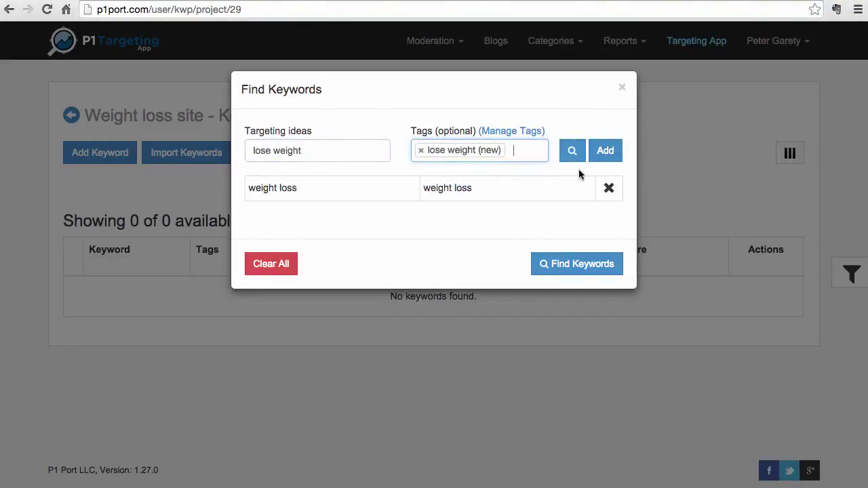
{"action": "left_click", "coordinate": [605, 152]}
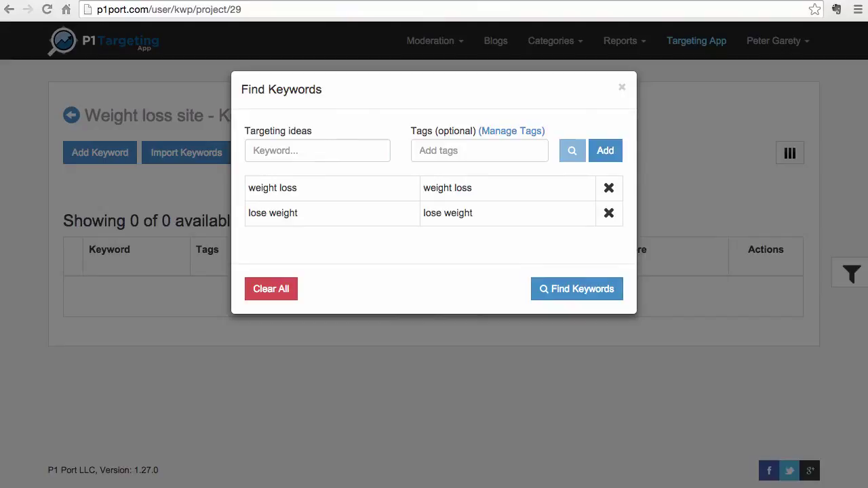
Step: Add the targeting idea "fat burner" with a new "fat burner" tag to the search list
{"action": "left_click", "coordinate": [355, 149]}
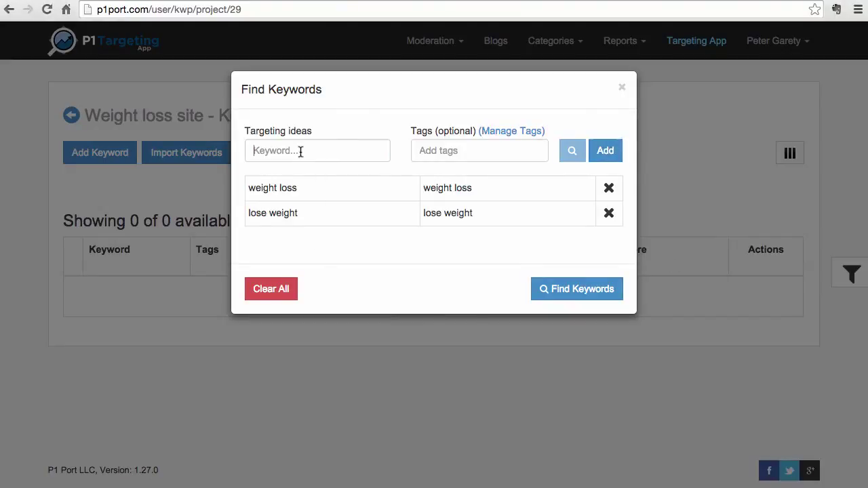
{"action": "type", "text": "fat burner"}
{"action": "left_click", "coordinate": [454, 156]}
{"action": "type", "text": "fat burner"}
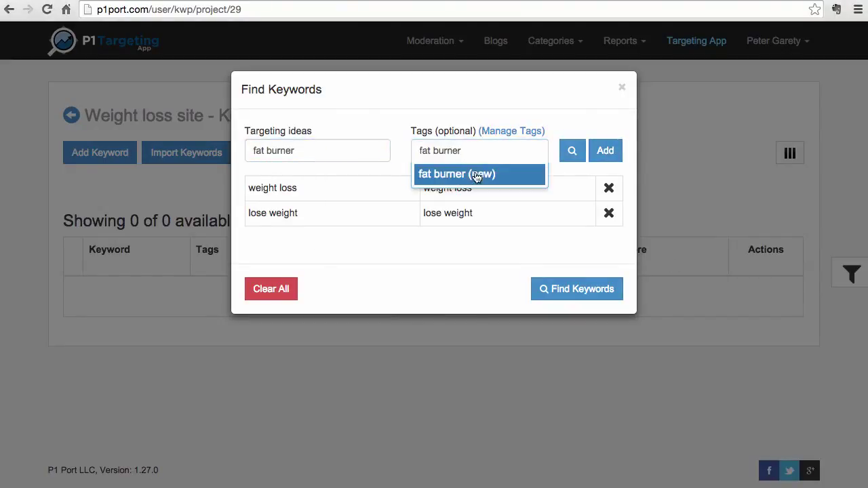
{"action": "left_click", "coordinate": [479, 174]}
{"action": "left_click", "coordinate": [606, 152]}
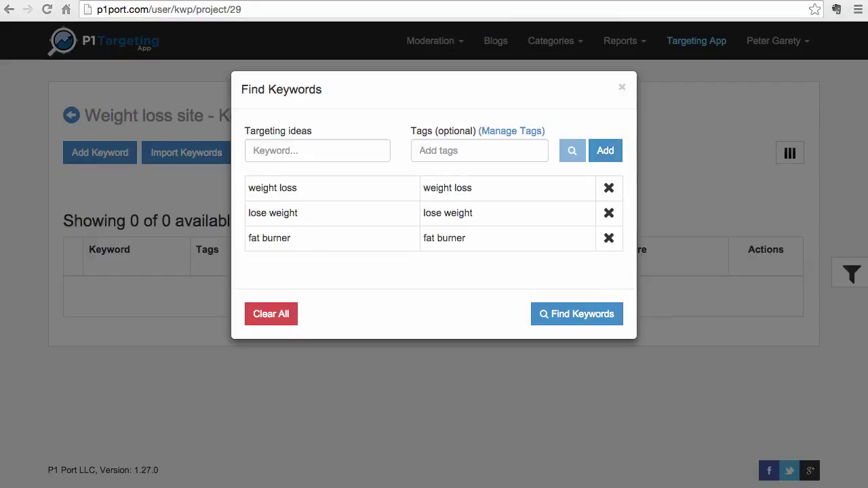
Step: Add the targeting idea "belly fat" with a new "belly fat" tag to the search list
{"action": "left_click", "coordinate": [274, 151]}
{"action": "type", "text": "belly fat"}
{"action": "left_click", "coordinate": [445, 159]}
{"action": "type", "text": "belly fat"}
{"action": "left_click", "coordinate": [475, 172]}
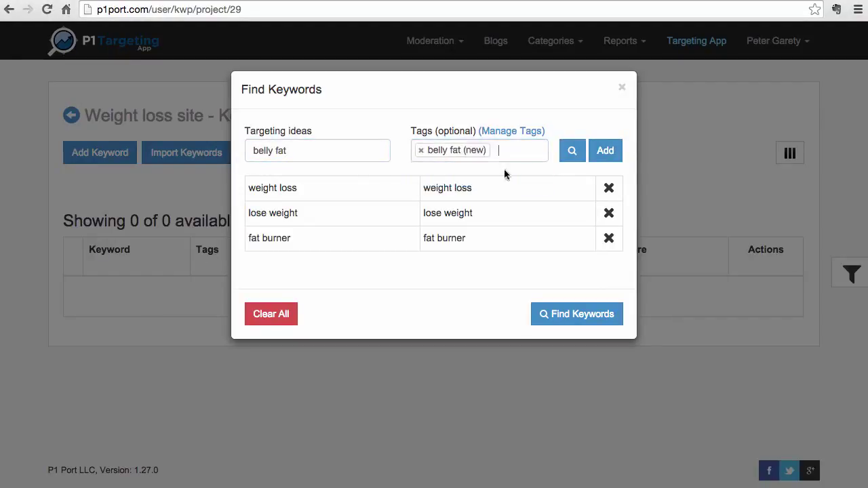
{"action": "left_click", "coordinate": [606, 152]}
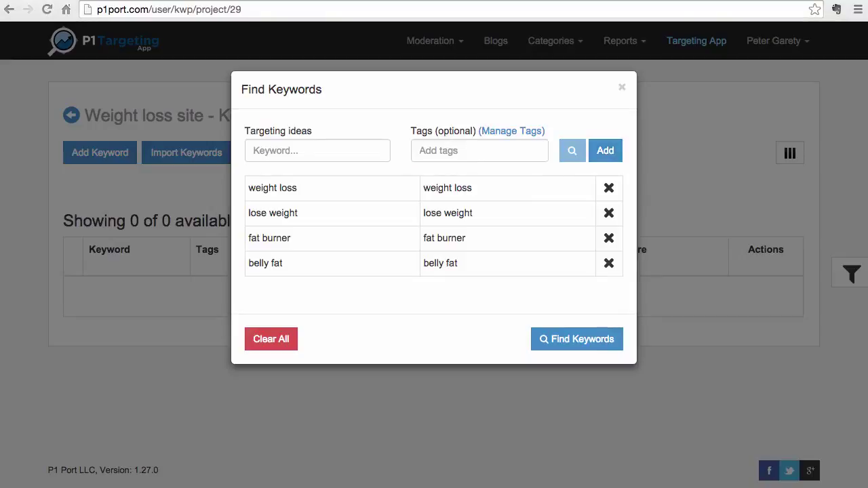
Step: Add the targeting idea "healthy diet" with a new "healthy diet" tag and run the keyword search
{"action": "left_click", "coordinate": [312, 151]}
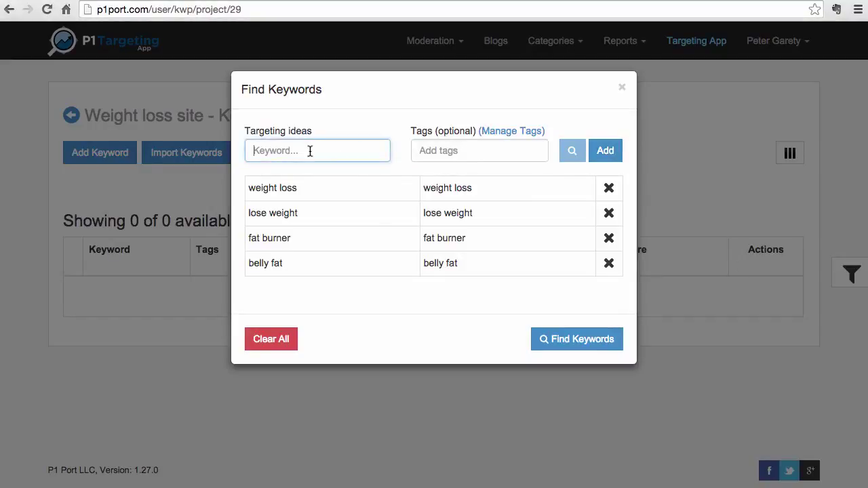
{"action": "type", "text": "healthy diet"}
{"action": "left_click", "coordinate": [452, 154]}
{"action": "type", "text": "healthy diet"}
{"action": "left_click", "coordinate": [453, 172]}
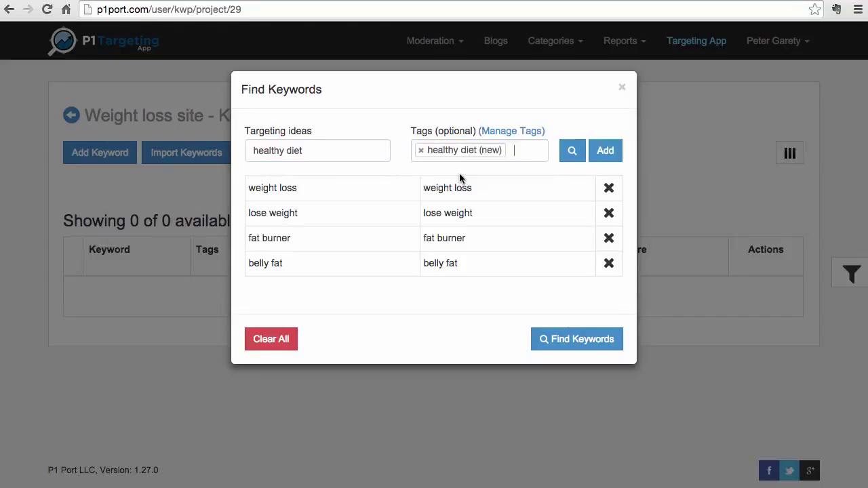
{"action": "left_click", "coordinate": [604, 151]}
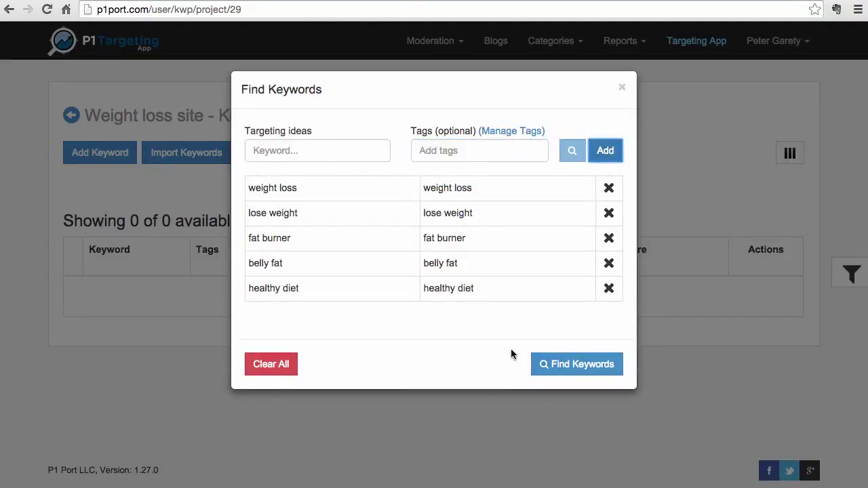
{"action": "left_click", "coordinate": [557, 372]}
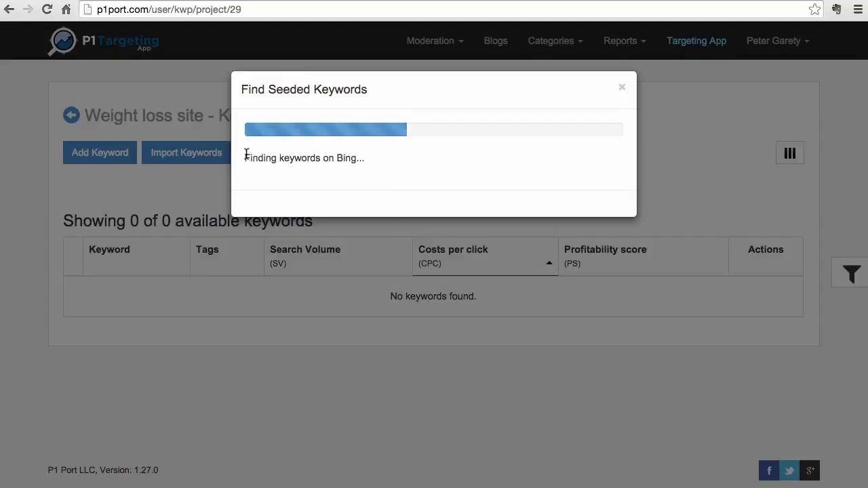
{"action": "triple_click", "coordinate": [374, 154]}
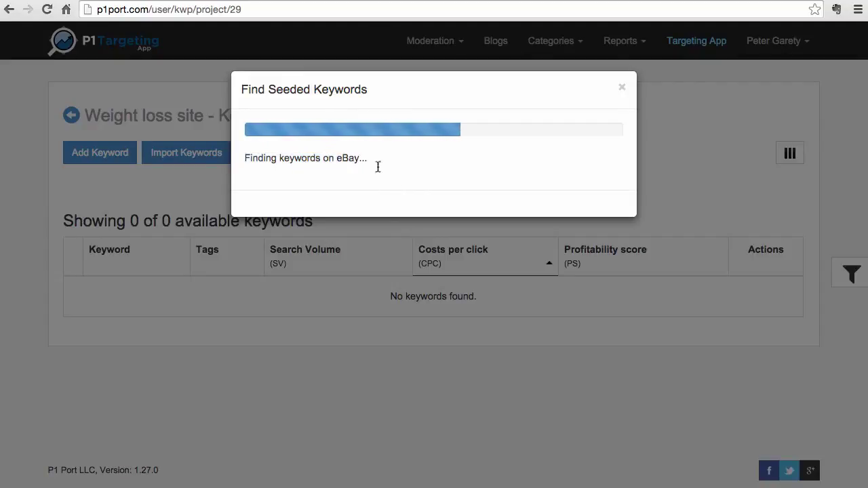
{"action": "triple_click", "coordinate": [361, 160]}
{"action": "left_click", "coordinate": [393, 192]}
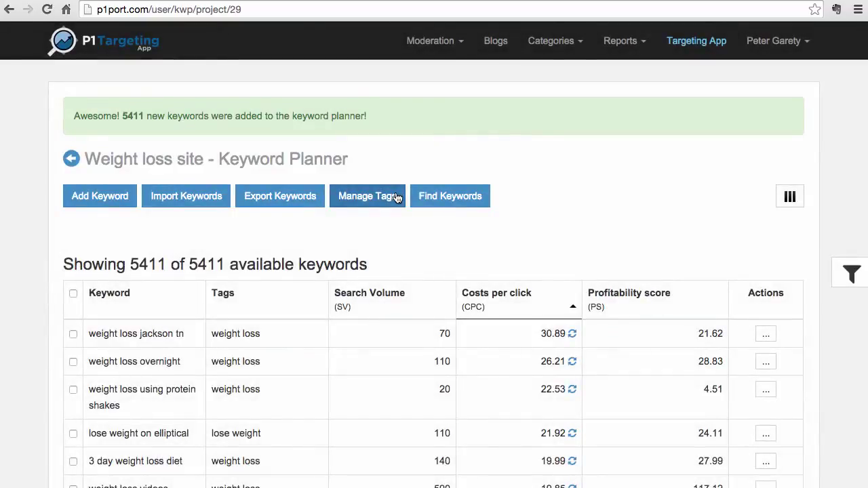
Step: Sort the project's keyword list by profitability score from highest to lowest
{"action": "scroll", "coordinate": [210, 261], "scroll_direction": "down", "scroll_amount": 1}
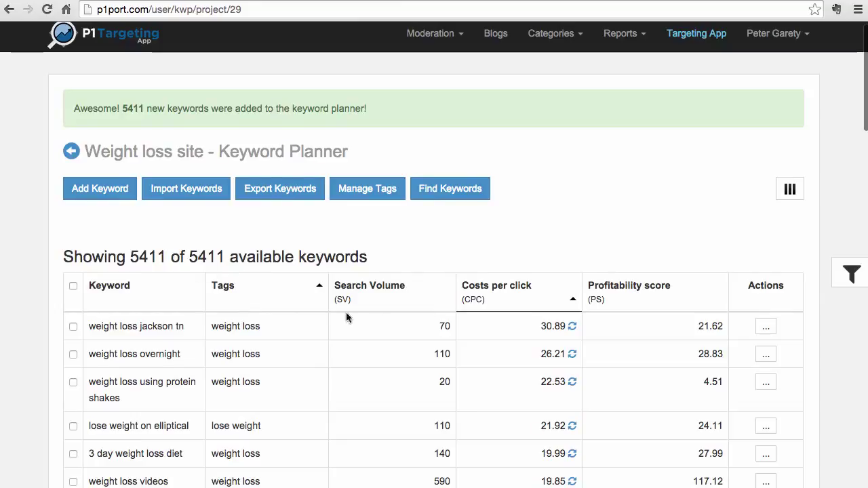
{"action": "scroll", "coordinate": [584, 300], "scroll_direction": "down", "scroll_amount": 3}
{"action": "scroll", "coordinate": [373, 257], "scroll_direction": "down", "scroll_amount": 1}
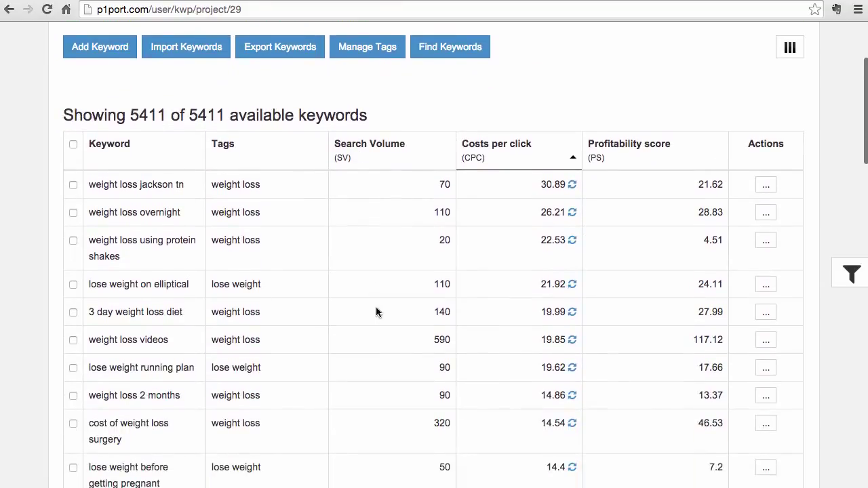
{"action": "left_click", "coordinate": [720, 161]}
{"action": "left_click", "coordinate": [720, 161]}
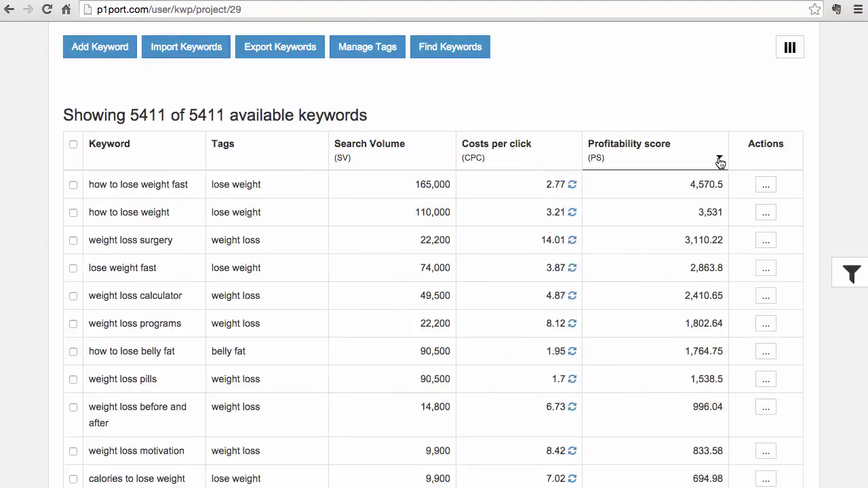
{"action": "scroll", "coordinate": [618, 249], "scroll_direction": "up", "scroll_amount": 1}
{"action": "scroll", "coordinate": [518, 314], "scroll_direction": "down", "scroll_amount": 1}
{"action": "scroll", "coordinate": [518, 314], "scroll_direction": "down", "scroll_amount": 2}
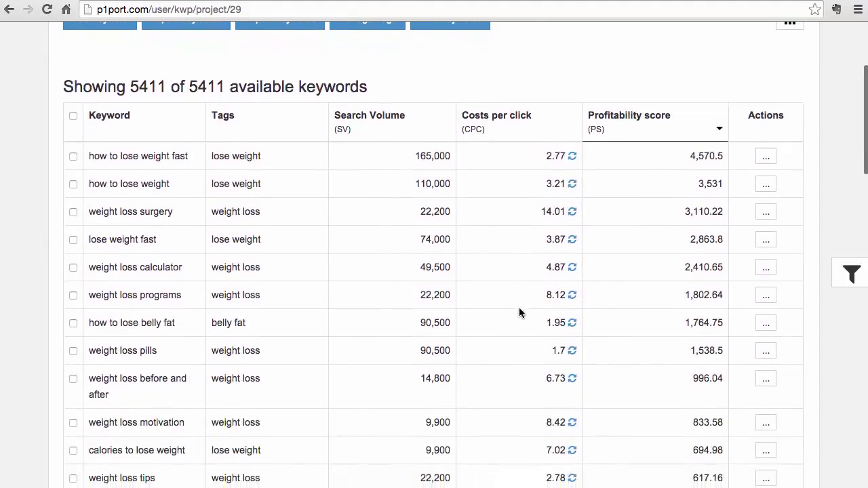
{"action": "scroll", "coordinate": [535, 303], "scroll_direction": "down", "scroll_amount": 2}
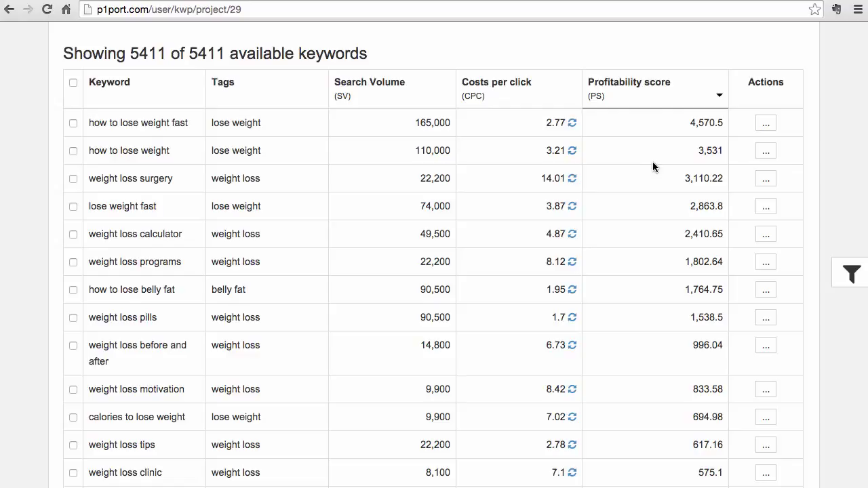
Step: Spy on the competition for the keyword "weight loss surgery" from the sorted keyword list
{"action": "left_click", "coordinate": [767, 125]}
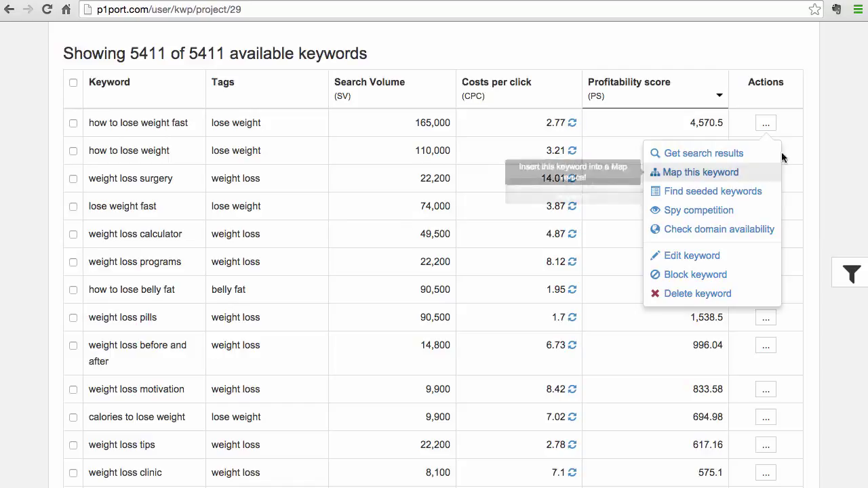
{"action": "left_click", "coordinate": [766, 123]}
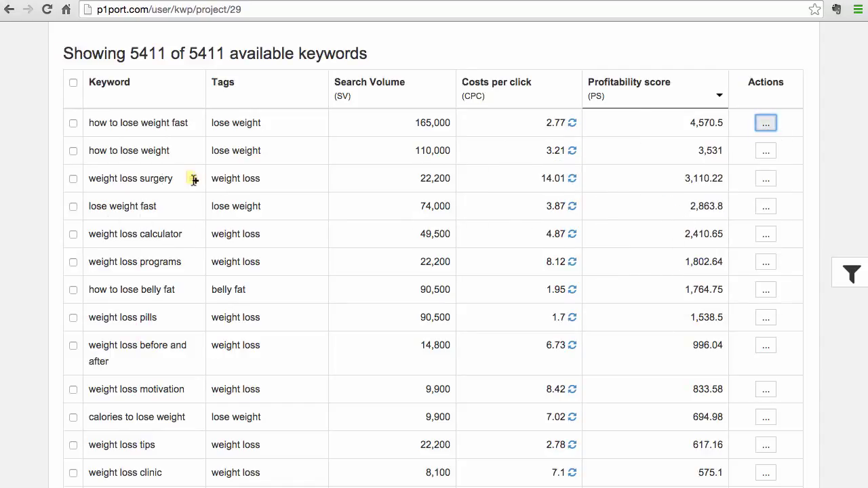
{"action": "left_click", "coordinate": [766, 179]}
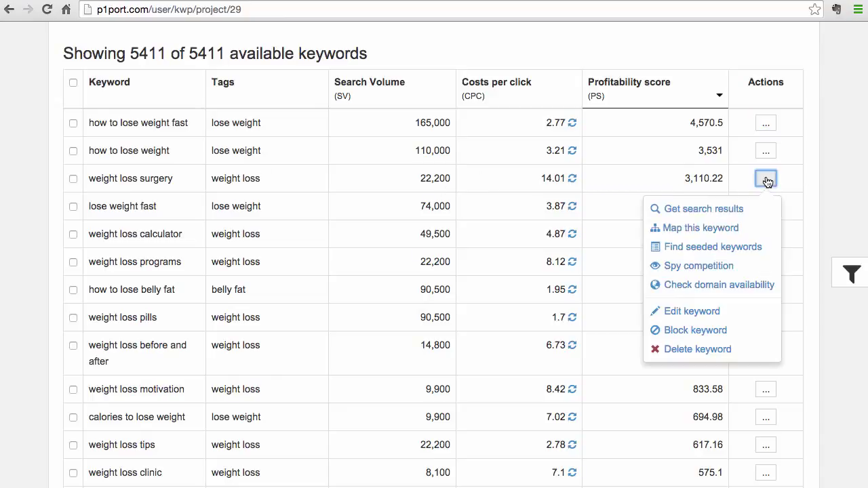
{"action": "left_click", "coordinate": [692, 267]}
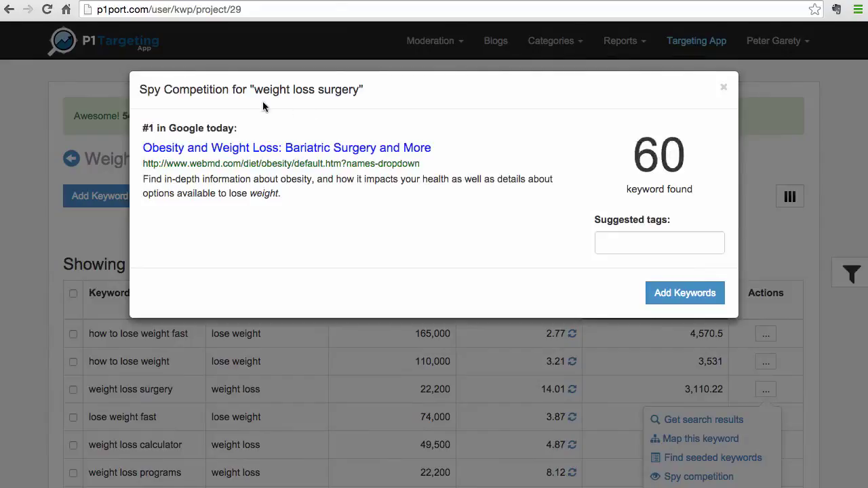
{"action": "left_click_drag", "start_coordinate": [255, 90], "coordinate": [362, 89]}
{"action": "left_click", "coordinate": [377, 95]}
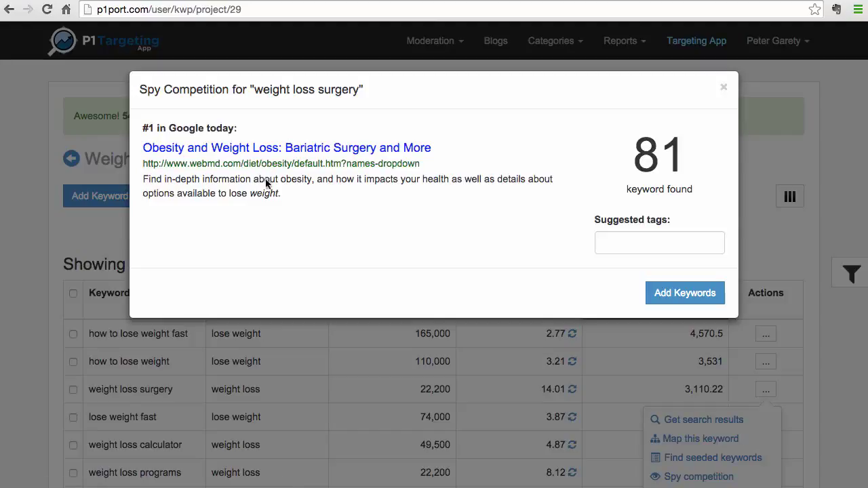
{"action": "left_click_drag", "start_coordinate": [642, 158], "coordinate": [684, 153]}
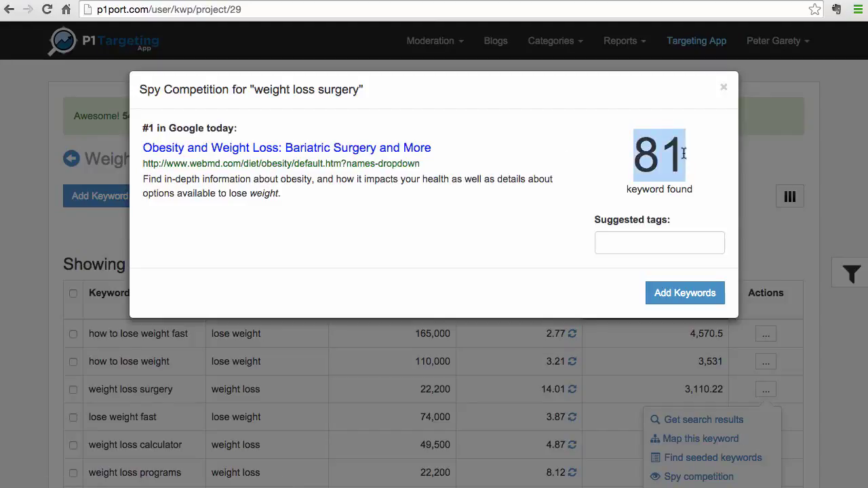
Step: Assign the new tag "spy weight loss surgery" to the keywords found from the competitor
{"action": "left_click", "coordinate": [620, 243]}
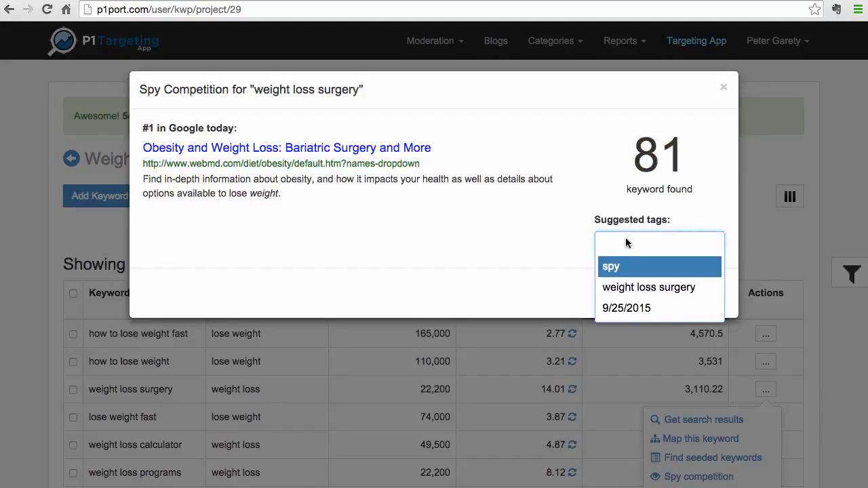
{"action": "type", "text": "spy weig"}
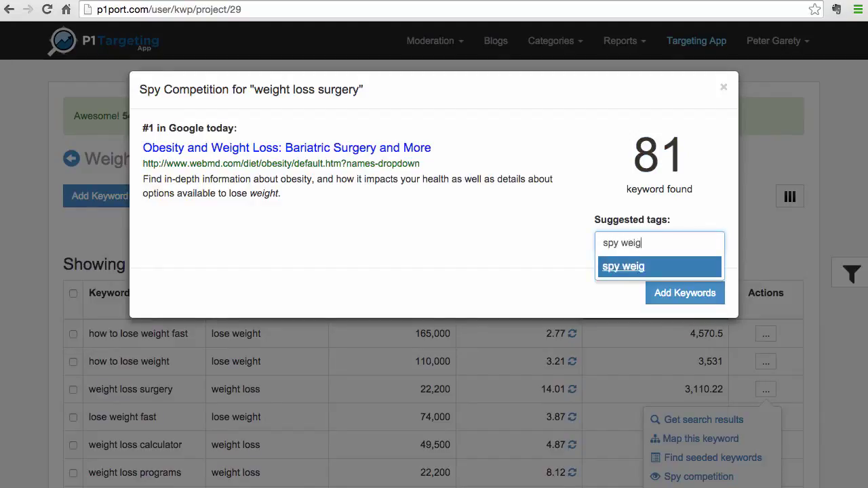
{"action": "type", "text": "ht loss s"}
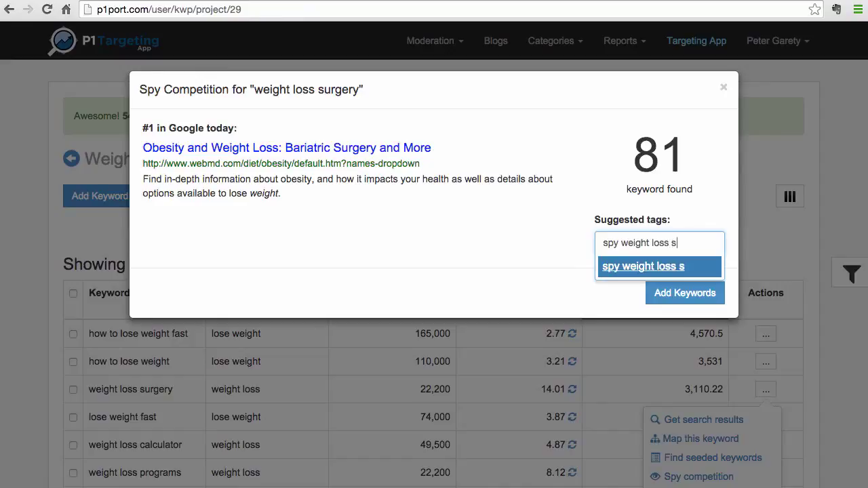
{"action": "type", "text": "urgery"}
{"action": "left_click", "coordinate": [679, 265]}
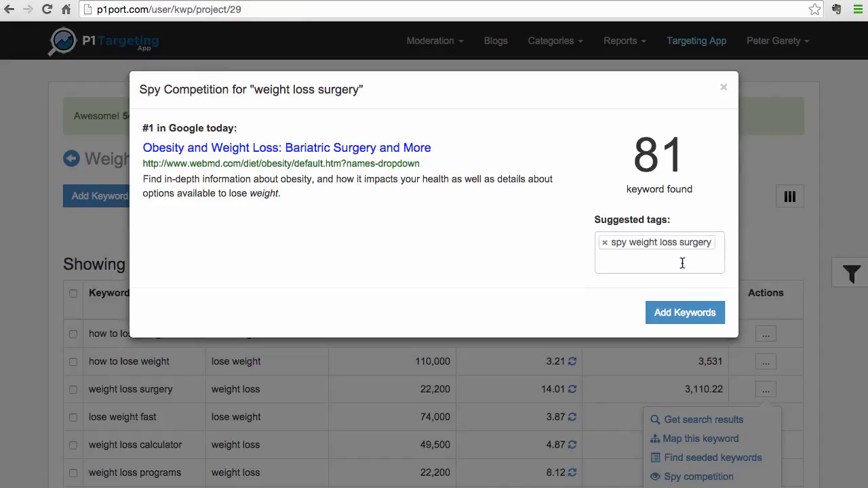
Step: Add the keywords found from the "weight loss surgery" competitor to the project and dismiss that keyword's open list of actions
{"action": "left_click", "coordinate": [683, 317]}
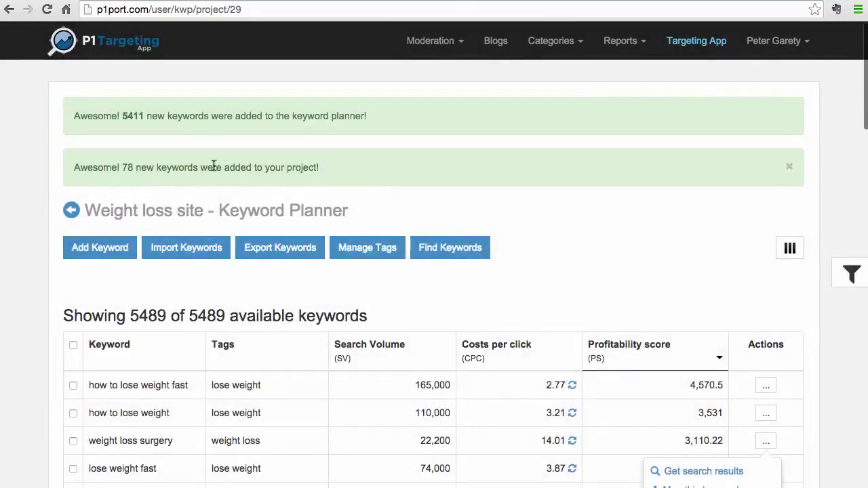
{"action": "left_click_drag", "start_coordinate": [78, 166], "coordinate": [156, 168]}
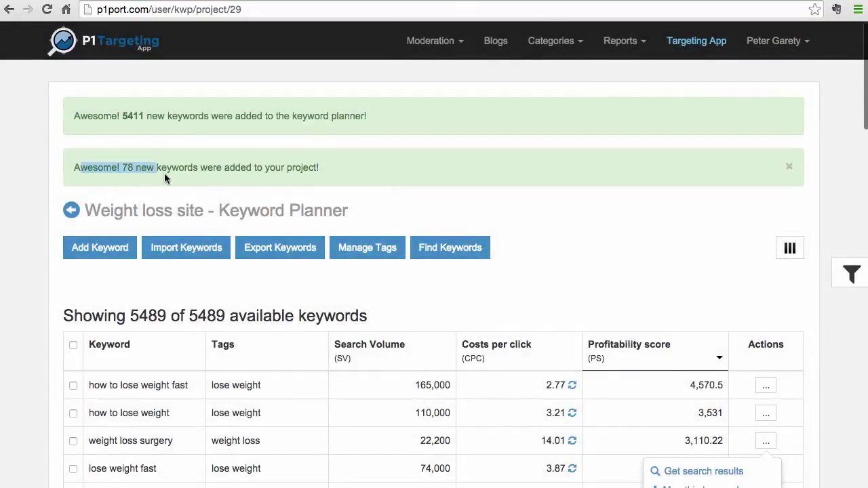
{"action": "scroll", "coordinate": [547, 210], "scroll_direction": "down", "scroll_amount": 3}
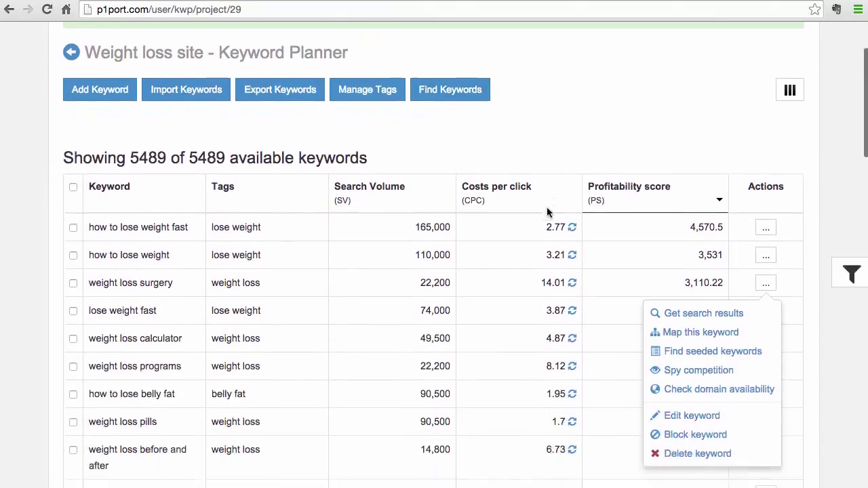
{"action": "scroll", "coordinate": [435, 197], "scroll_direction": "up", "scroll_amount": 2}
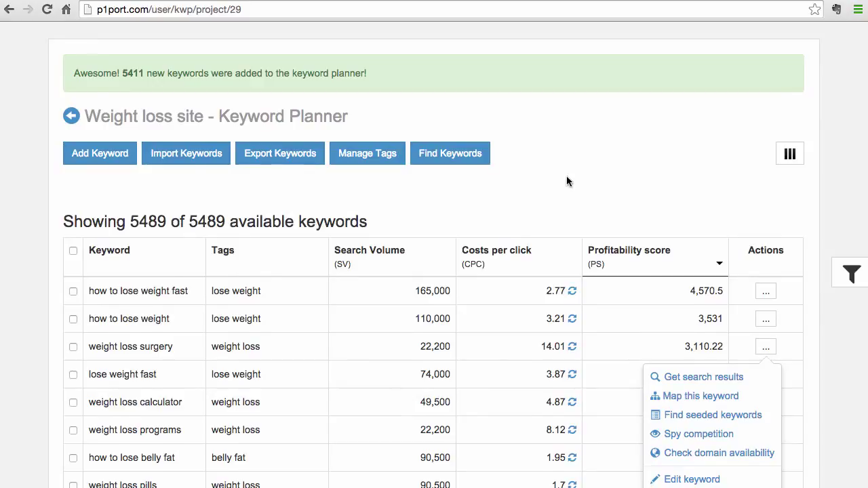
{"action": "scroll", "coordinate": [740, 316], "scroll_direction": "down", "scroll_amount": 1}
{"action": "left_click", "coordinate": [765, 332]}
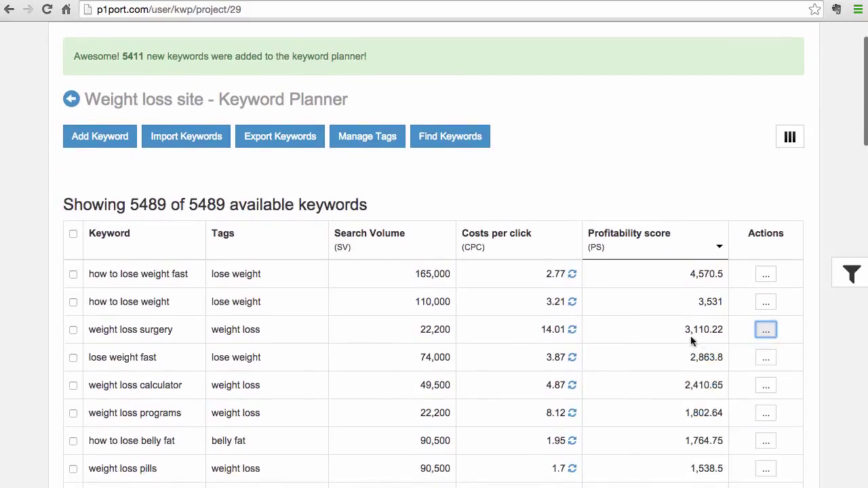
Step: Look over the sorted keyword list and view the available keyword filter options without applying any
{"action": "scroll", "coordinate": [721, 353], "scroll_direction": "down", "scroll_amount": 4}
{"action": "scroll", "coordinate": [708, 322], "scroll_direction": "up", "scroll_amount": 2}
{"action": "scroll", "coordinate": [708, 322], "scroll_direction": "up", "scroll_amount": 2}
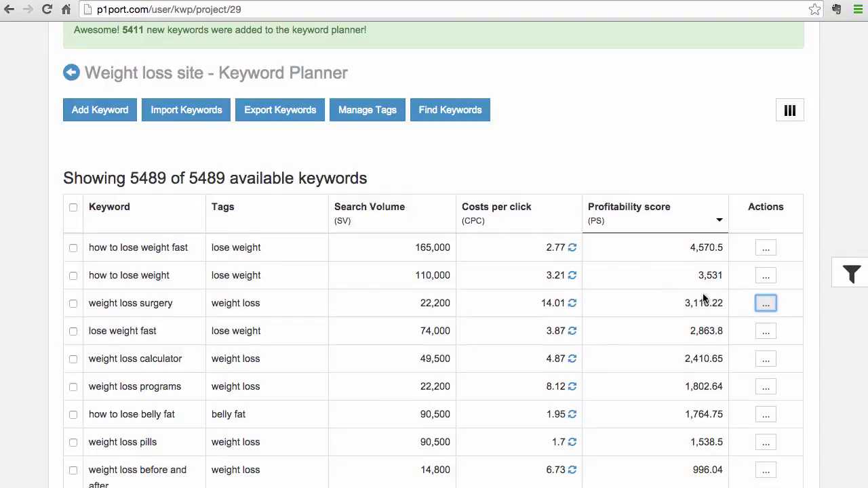
{"action": "left_click", "coordinate": [850, 272]}
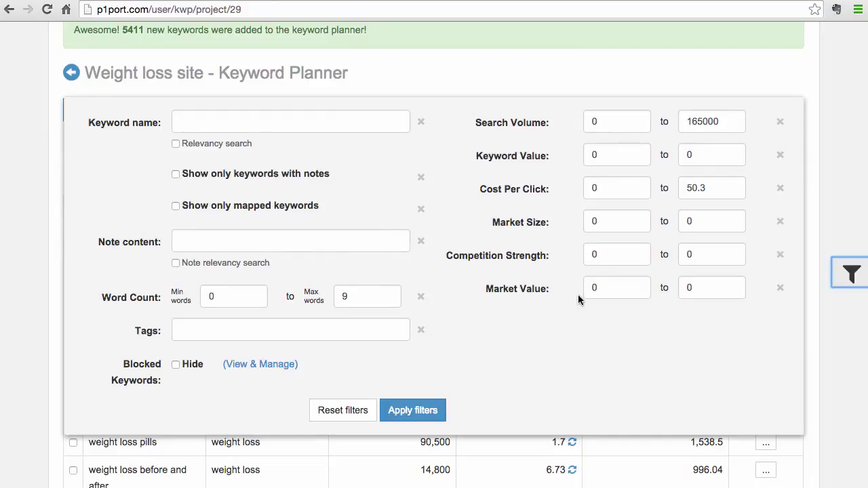
{"action": "left_click", "coordinate": [837, 281]}
Step: Get the top 10 search results for the keyword "how to lose weight fast", review their authority and link data, and close them
{"action": "left_click", "coordinate": [766, 249]}
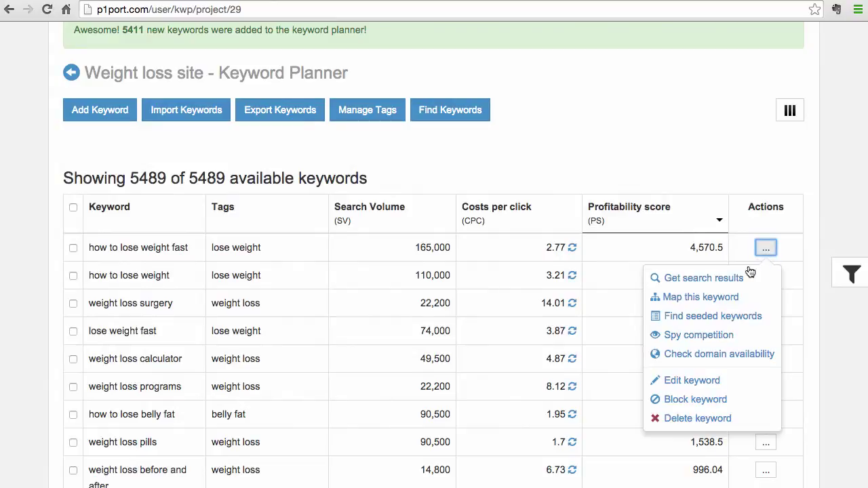
{"action": "left_click", "coordinate": [730, 278]}
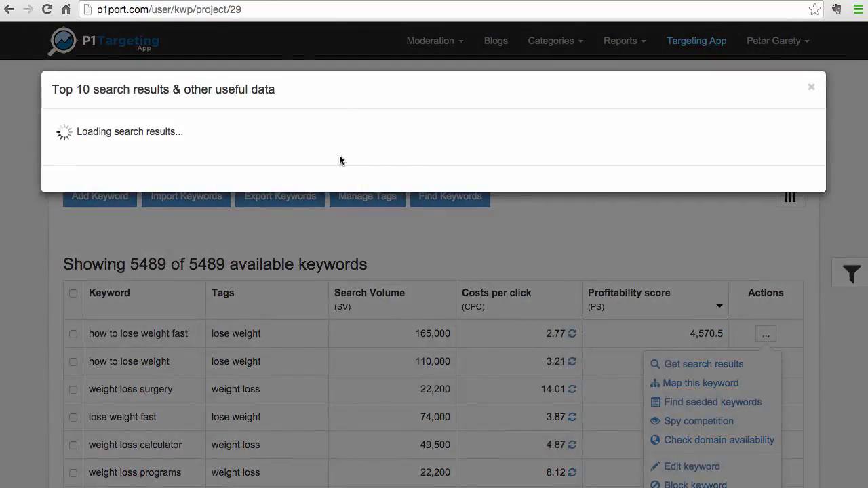
{"action": "scroll", "coordinate": [475, 163], "scroll_direction": "down", "scroll_amount": 3}
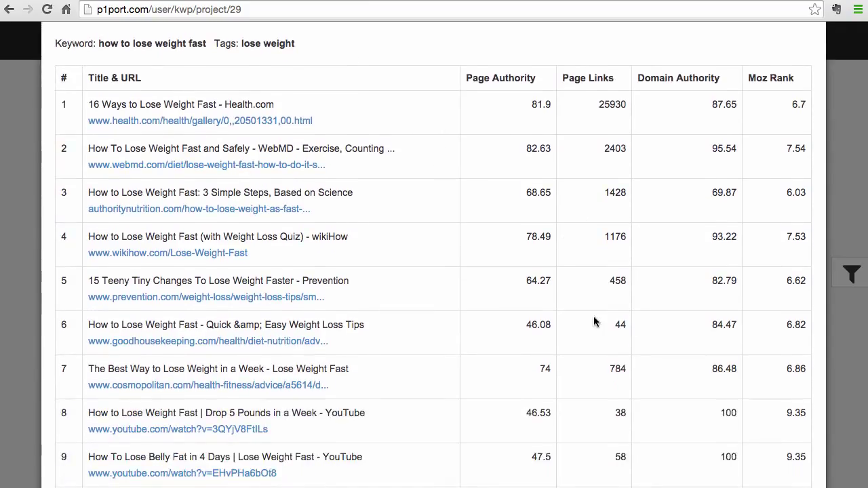
{"action": "scroll", "coordinate": [587, 314], "scroll_direction": "down", "scroll_amount": 2}
{"action": "scroll", "coordinate": [461, 188], "scroll_direction": "up", "scroll_amount": 3}
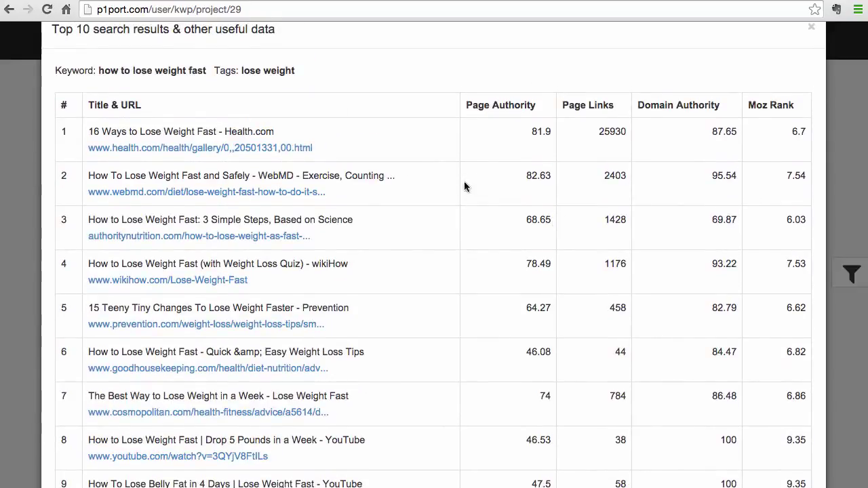
{"action": "scroll", "coordinate": [768, 198], "scroll_direction": "up", "scroll_amount": 1}
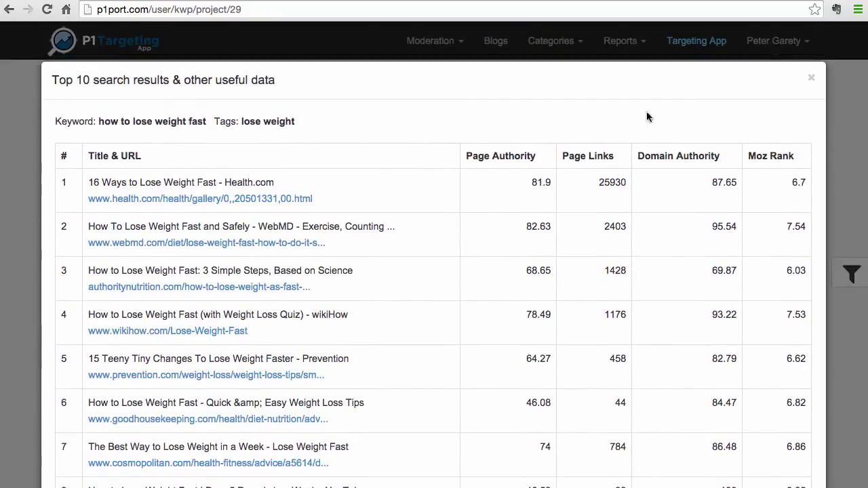
{"action": "left_click", "coordinate": [811, 78]}
Step: View the domain availability check options for the keyword "how to lose weight fast" and leave without running the check
{"action": "scroll", "coordinate": [702, 204], "scroll_direction": "down", "scroll_amount": 3}
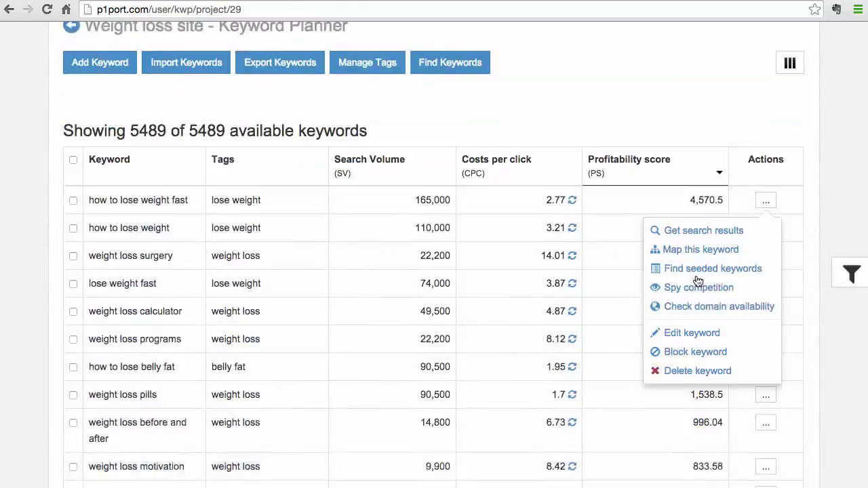
{"action": "scroll", "coordinate": [698, 281], "scroll_direction": "down", "scroll_amount": 1}
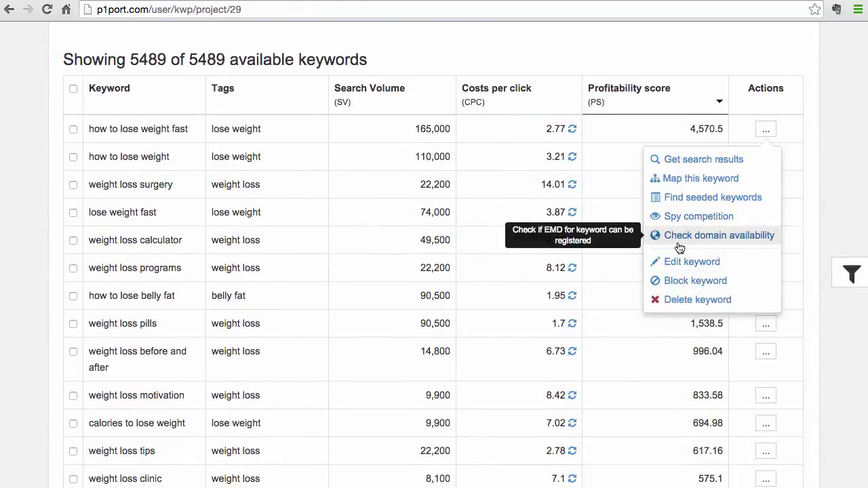
{"action": "left_click", "coordinate": [679, 248]}
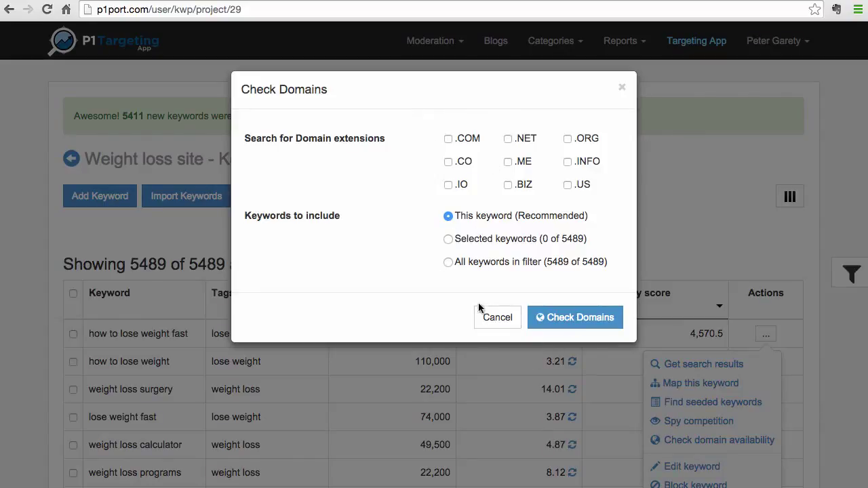
{"action": "left_click", "coordinate": [498, 318]}
{"action": "left_click", "coordinate": [766, 334]}
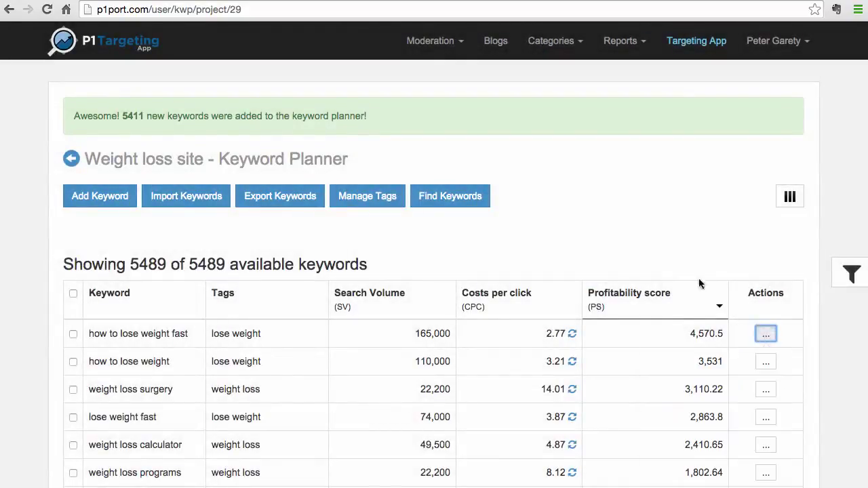